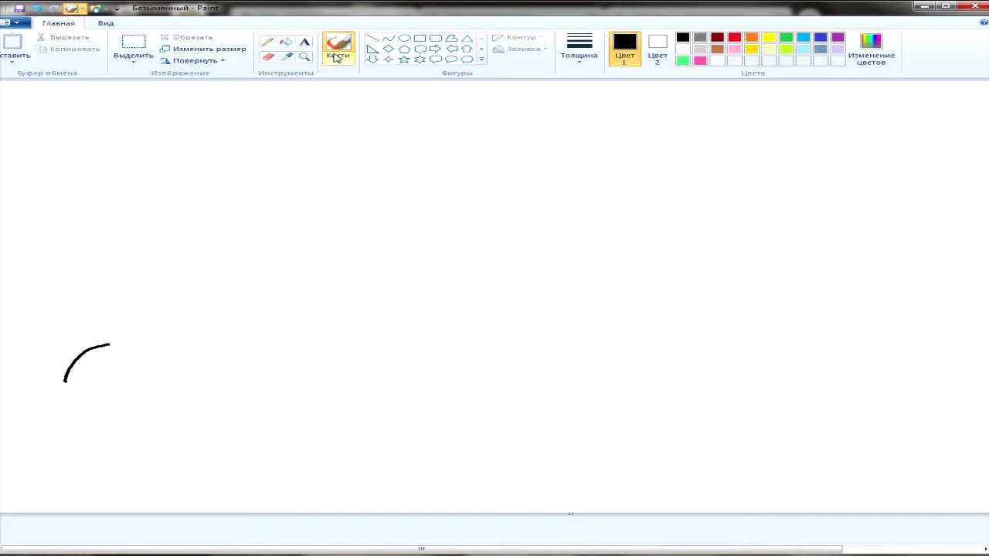
- Draw the domed outline of Ralts's hair with a black brush, adding the flat base line and a second rounded section
click(304, 56)
click(185, 278)
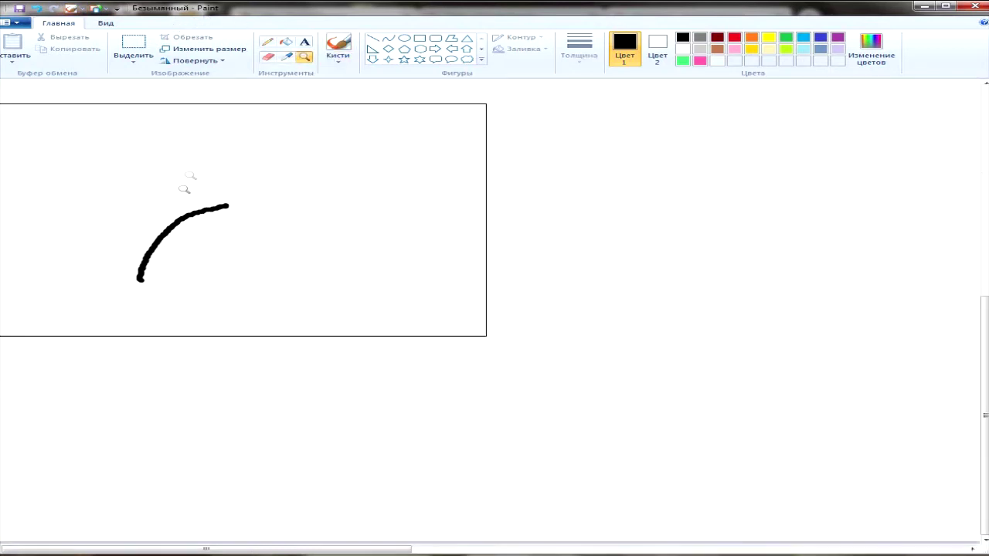
click(337, 46)
mouse_move(147, 280)
mouse_down()
mouse_move(229, 281)
mouse_move(232, 253)
mouse_move(268, 219)
mouse_move(341, 210)
mouse_move(366, 231)
mouse_move(384, 271)
mouse_move(224, 283)
mouse_up()
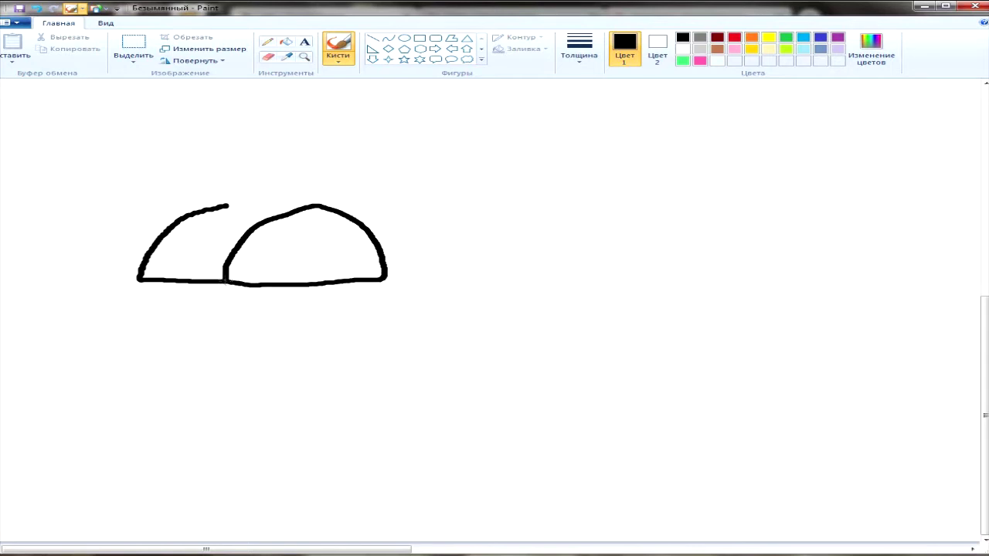
- Draw a large and a small horn on the hair with thick black curves, erasing the hair line that crosses the large horn
click(388, 38)
click(579, 48)
click(587, 142)
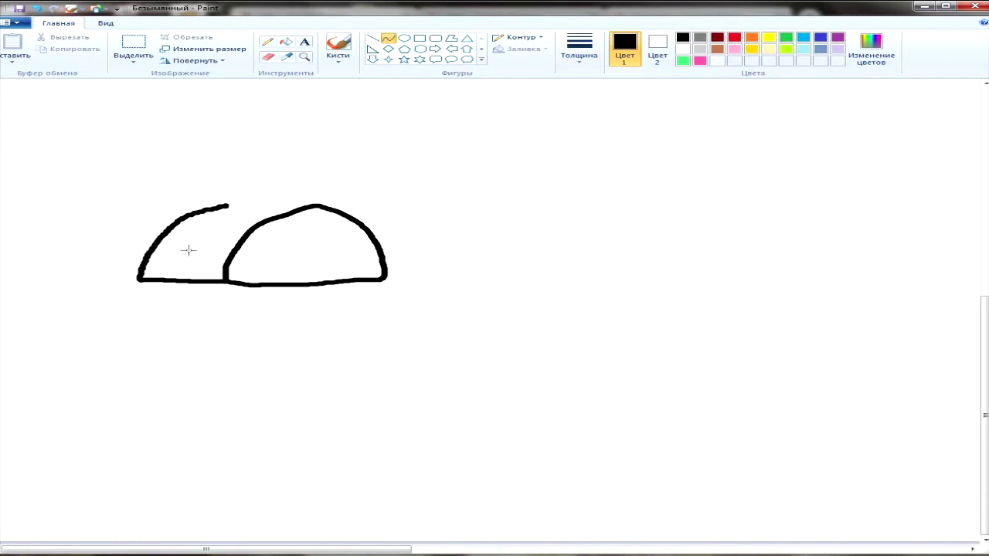
mouse_move(230, 252)
mouse_down()
mouse_move(322, 167)
mouse_move(315, 206)
mouse_up()
click(171, 125)
drag(170, 125, 242, 139)
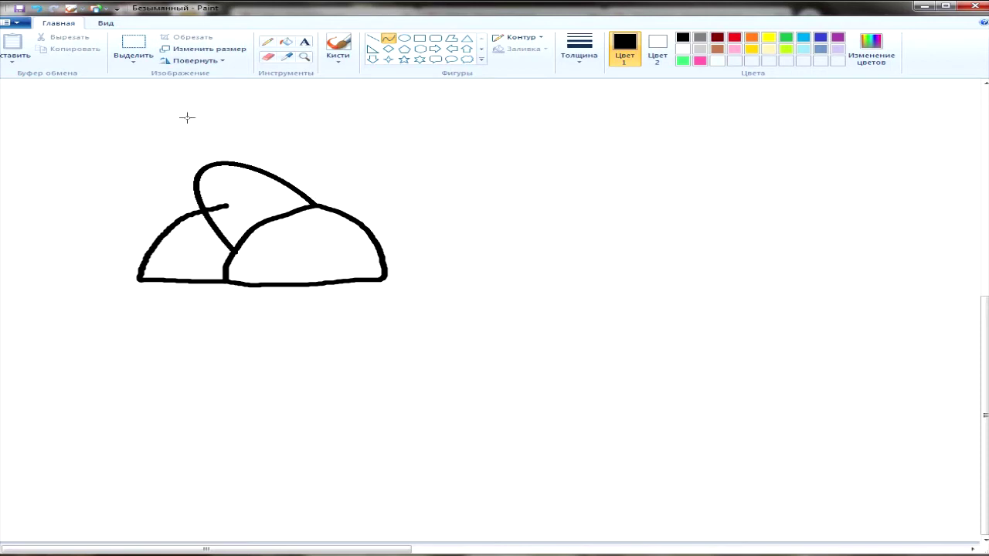
click(268, 56)
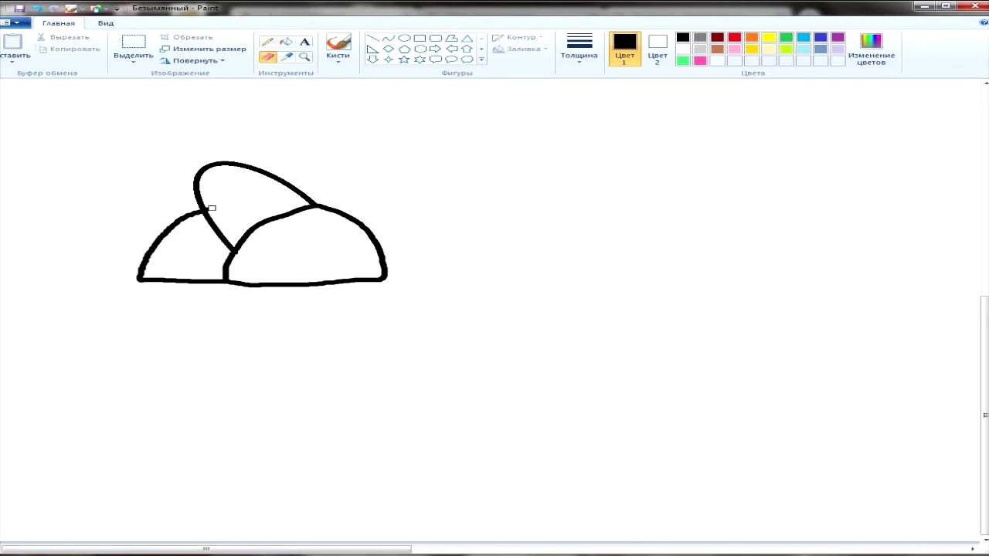
click(383, 40)
mouse_move(319, 206)
mouse_down()
mouse_move(363, 226)
mouse_move(379, 177)
mouse_move(363, 216)
mouse_move(391, 226)
mouse_up()
- Brush in the face sides, both arms, the eye, the body and the legs below the hair in black, redoing the eye stroke
click(337, 44)
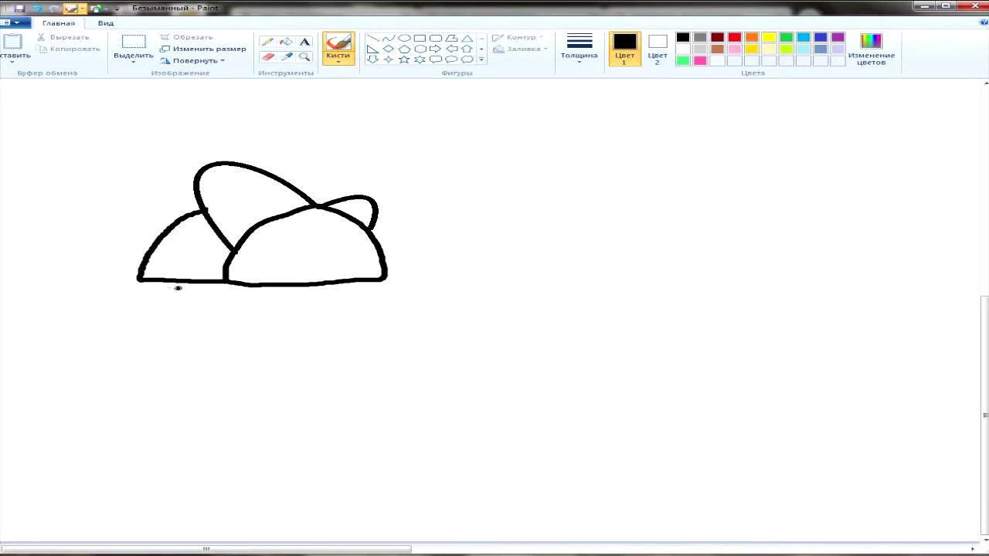
mouse_move(182, 307)
mouse_down()
mouse_move(194, 325)
mouse_move(223, 331)
mouse_up()
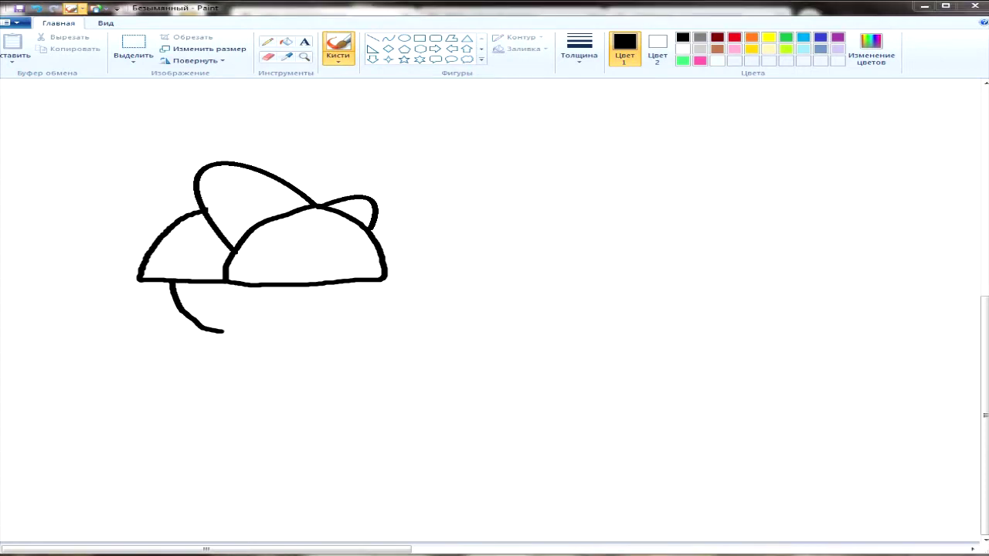
mouse_move(374, 280)
mouse_down()
mouse_move(361, 307)
mouse_move(329, 333)
mouse_move(343, 350)
mouse_move(338, 374)
mouse_move(298, 380)
mouse_up()
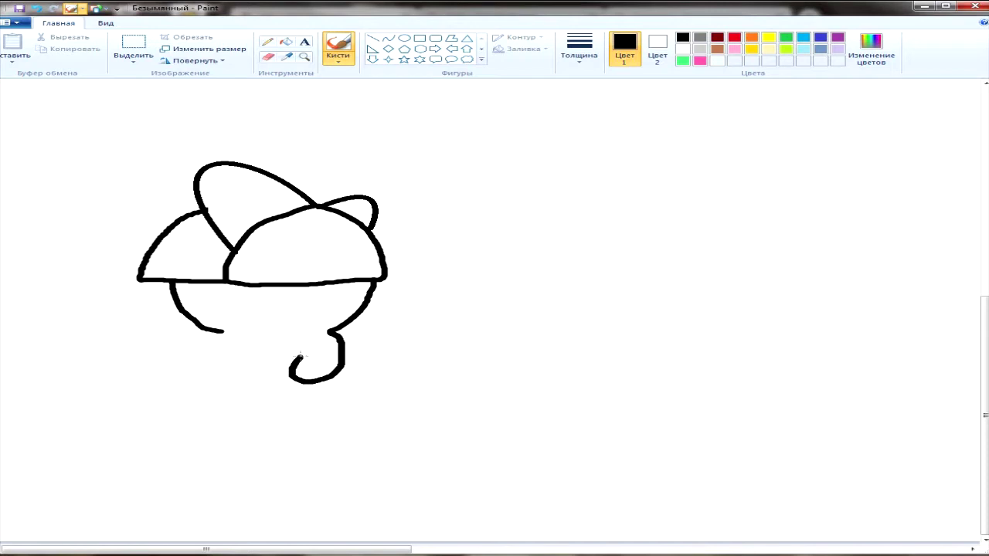
mouse_move(190, 350)
mouse_down()
mouse_move(208, 337)
mouse_move(261, 344)
mouse_move(230, 355)
mouse_up()
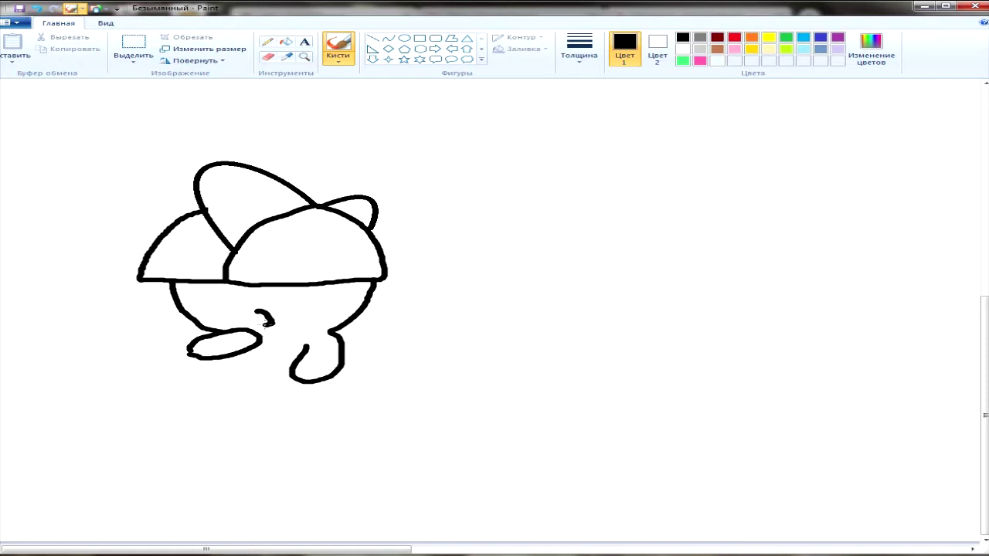
click(34, 7)
mouse_move(322, 376)
mouse_down()
mouse_move(342, 408)
mouse_move(343, 398)
mouse_move(384, 397)
mouse_move(413, 414)
mouse_move(292, 436)
mouse_move(276, 433)
mouse_move(272, 403)
mouse_move(275, 435)
mouse_move(213, 427)
mouse_move(234, 366)
mouse_up()
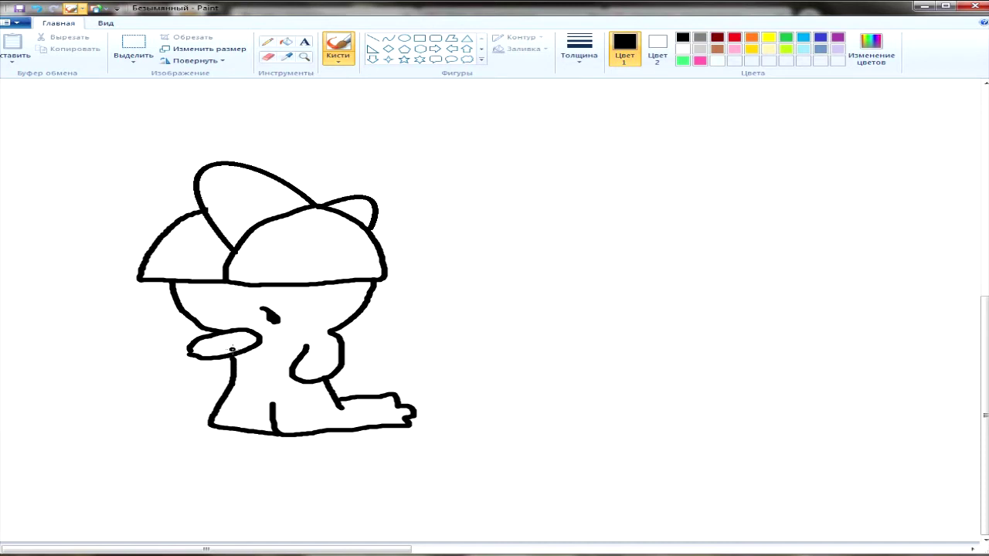
- Add curved black detail lines inside the large horn and across both outer sections of the hair
click(389, 37)
drag(220, 211, 220, 171)
click(285, 42)
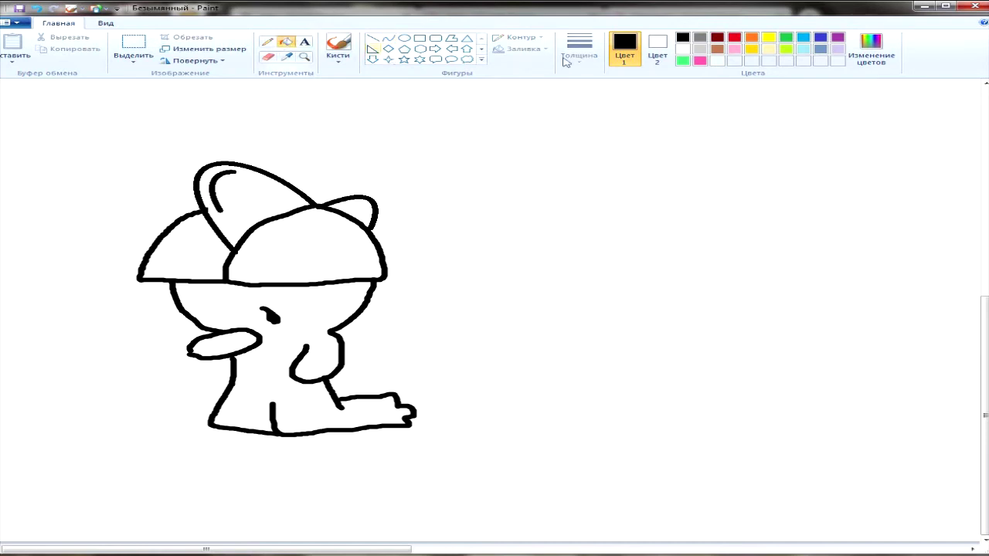
click(388, 37)
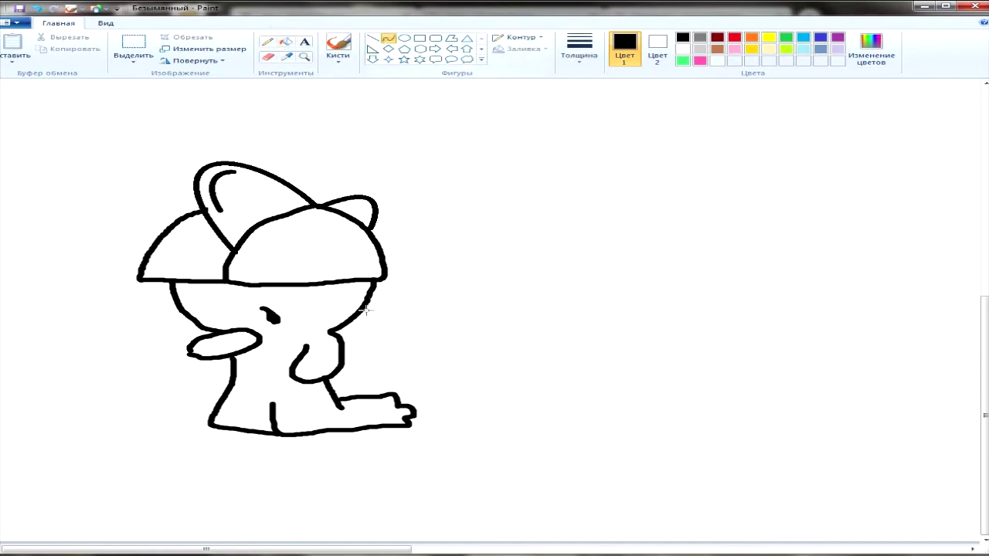
mouse_move(336, 250)
mouse_down()
mouse_move(359, 224)
mouse_move(311, 247)
mouse_move(333, 228)
mouse_up()
mouse_move(163, 224)
mouse_down()
mouse_move(187, 280)
mouse_move(177, 243)
mouse_move(190, 268)
mouse_move(184, 255)
mouse_up()
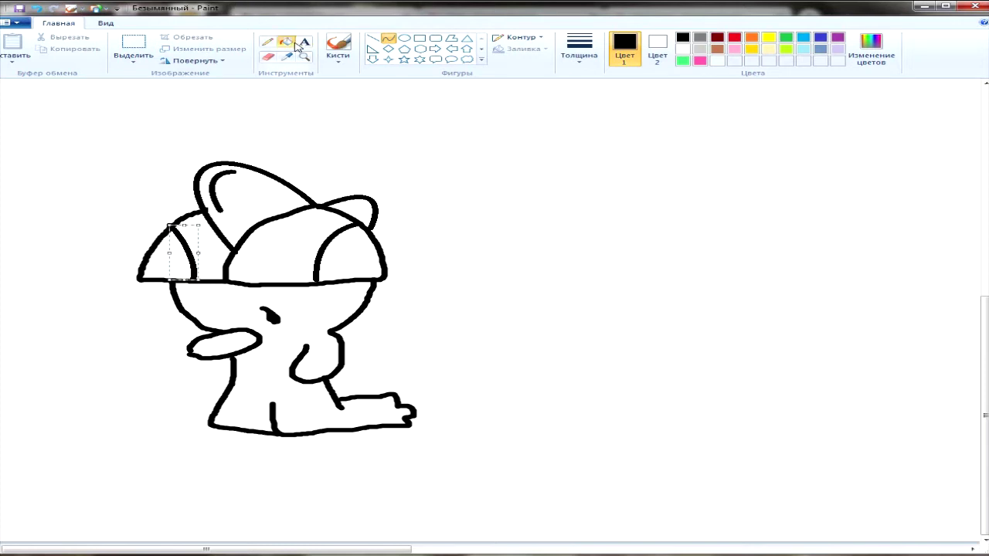
- Fill all sections of Ralts's hair with light green, undoing the accidental fill of the outlines
click(286, 41)
click(683, 60)
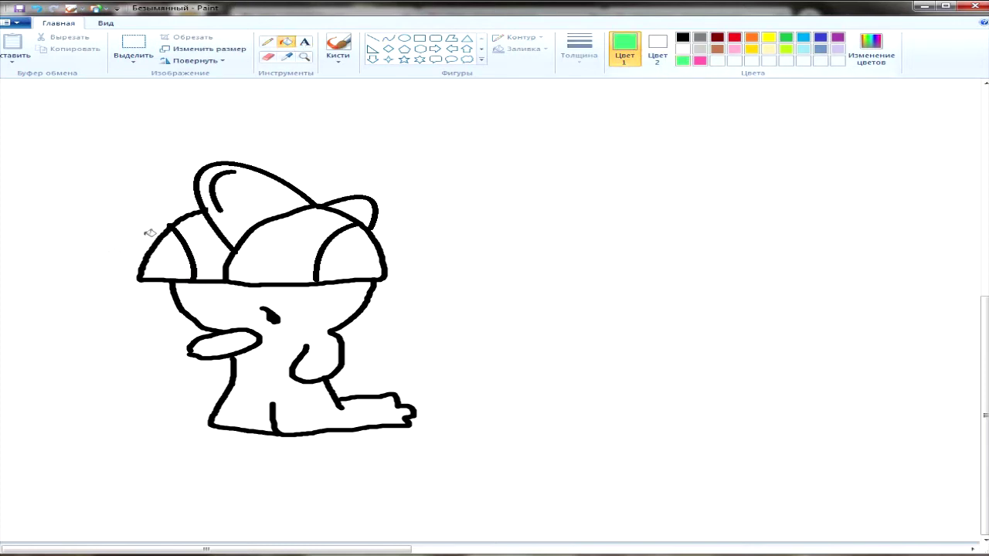
click(203, 239)
click(181, 262)
click(317, 260)
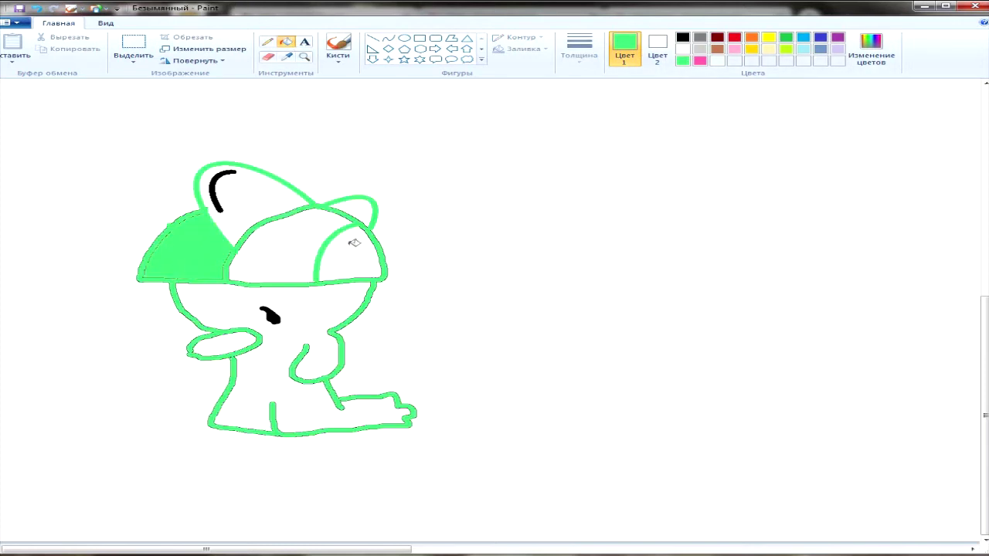
click(37, 8)
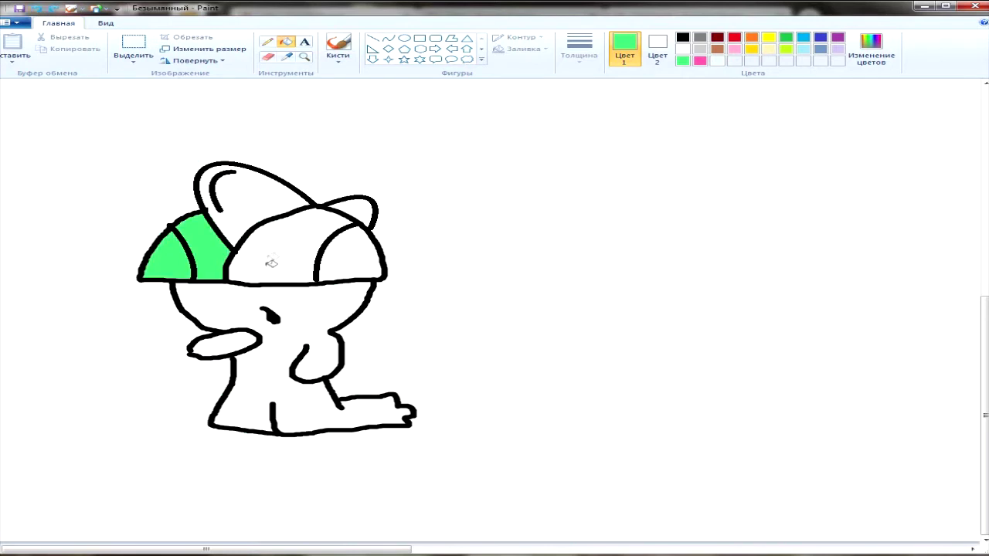
click(270, 263)
click(344, 257)
- Fill both of Ralts's horns with pink and the face, arms and body with pale bluish white
click(701, 59)
right_click(313, 259)
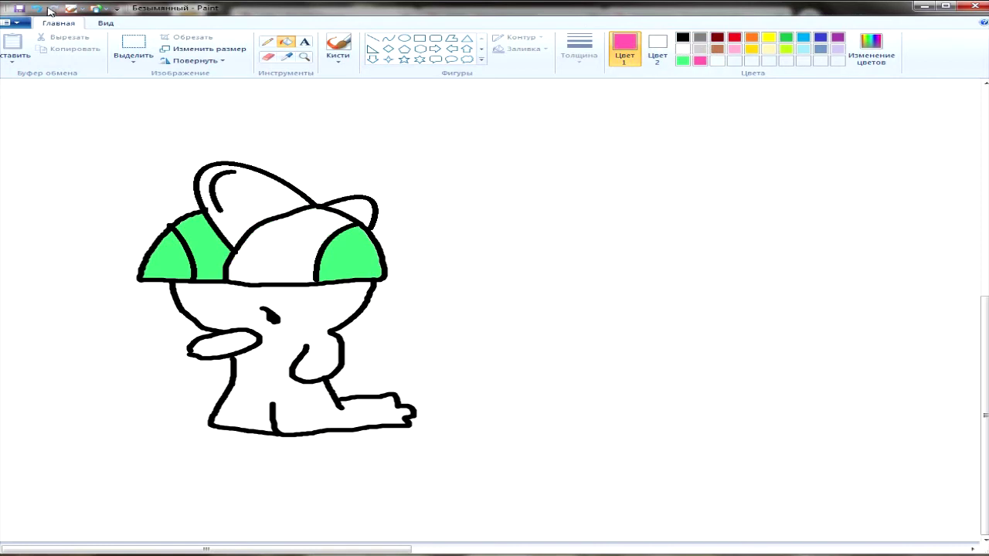
click(37, 8)
click(248, 199)
click(357, 200)
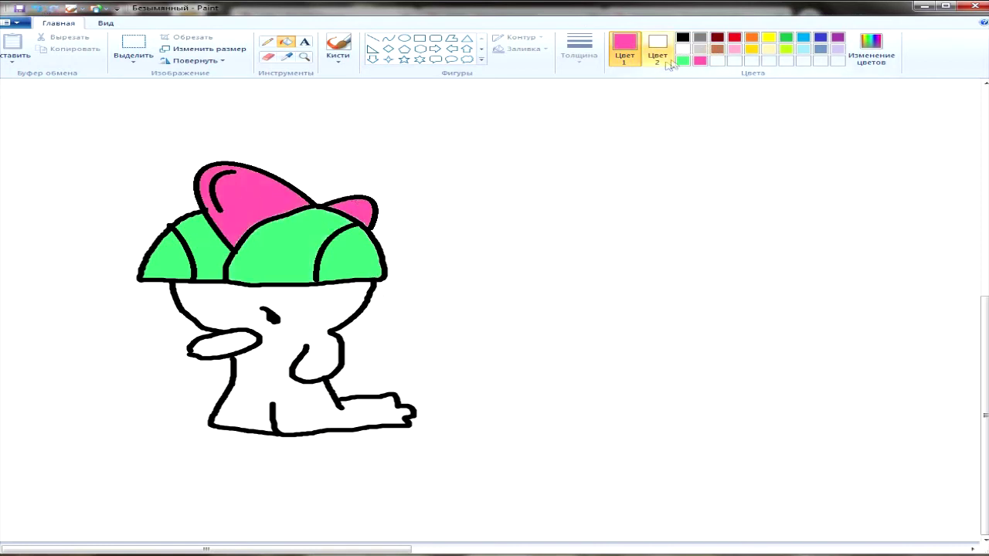
click(715, 60)
click(274, 360)
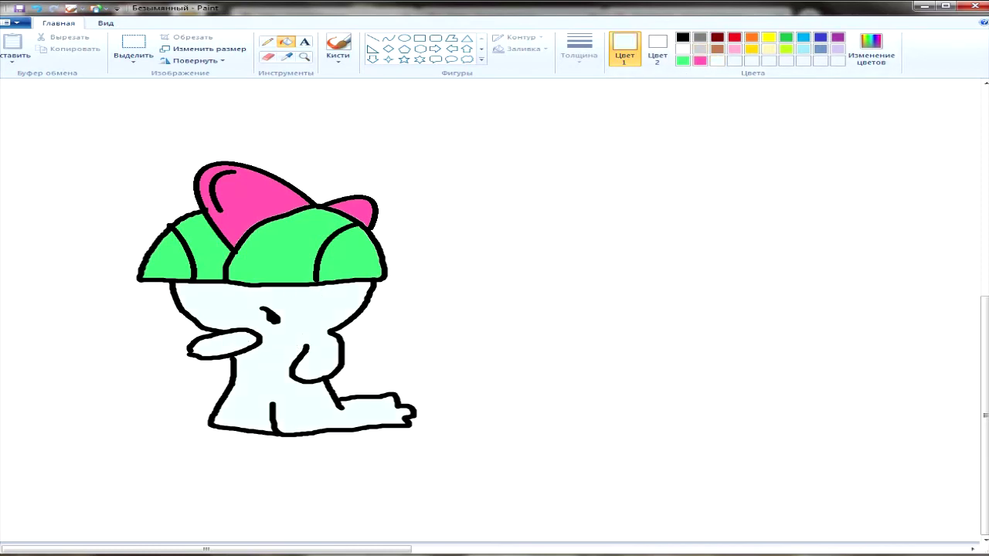
- Switch to Chrome, close the ralts image search and check the Kirlia reference images
click(544, 551)
click(514, 17)
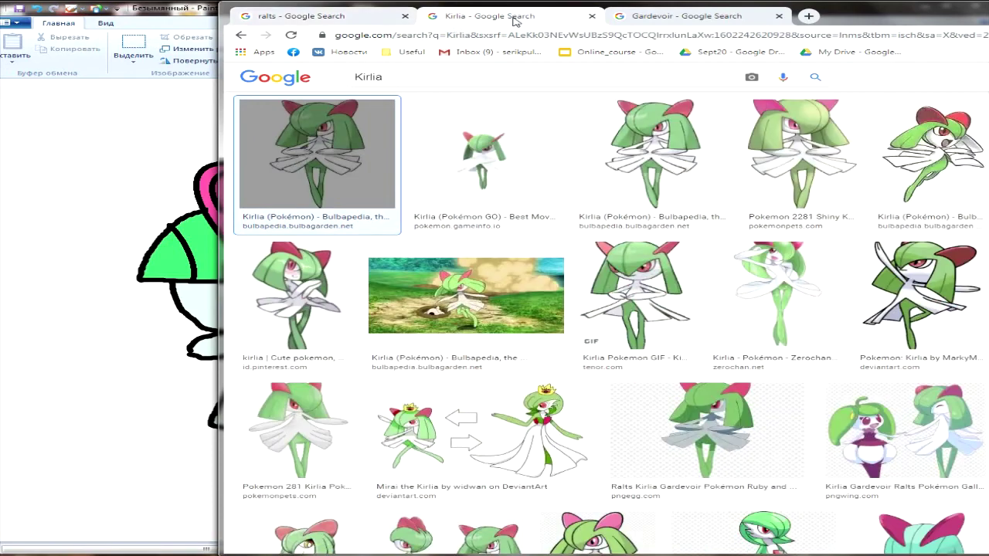
click(405, 16)
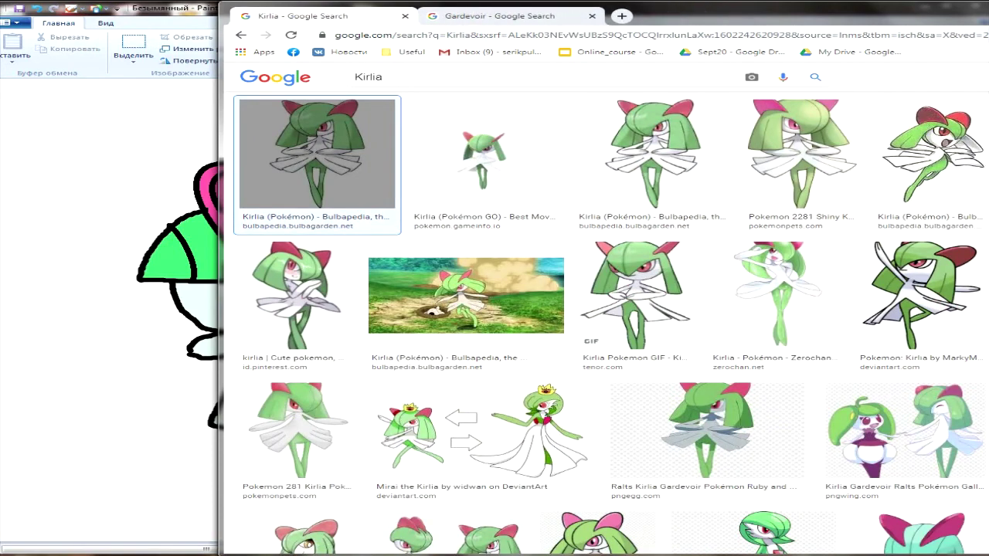
key(alt+Tab)
- Fill the remaining sections of Kirlia's hair and both legs with light green
click(324, 302)
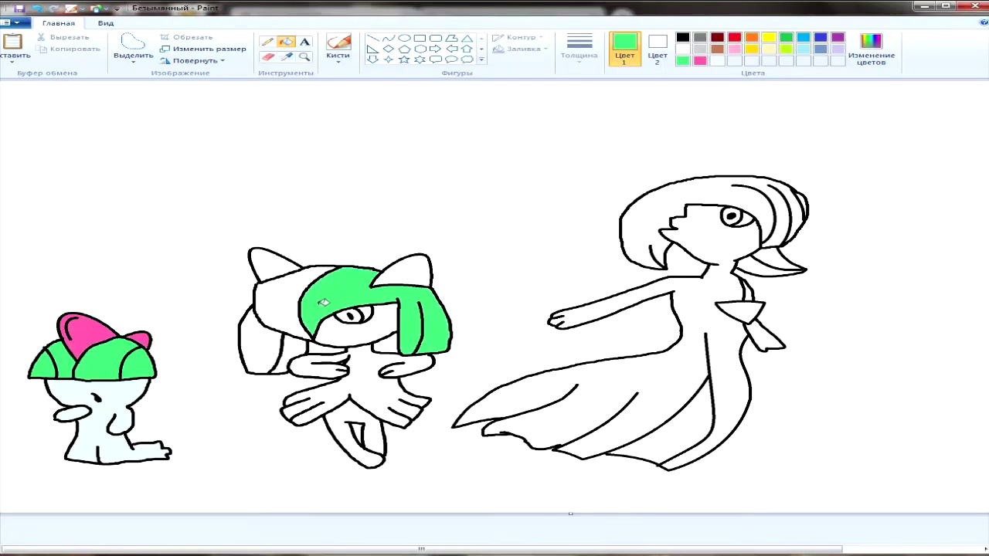
click(284, 292)
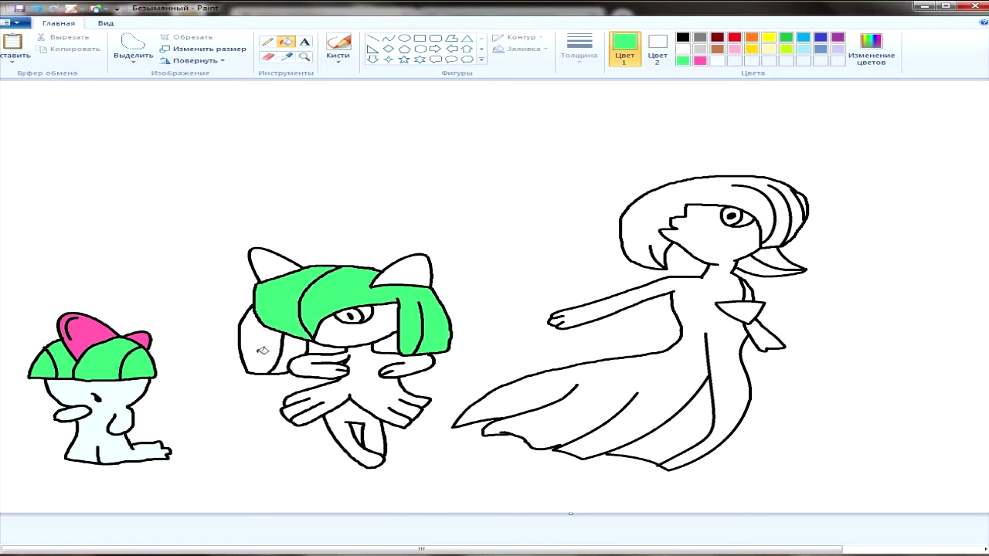
click(262, 350)
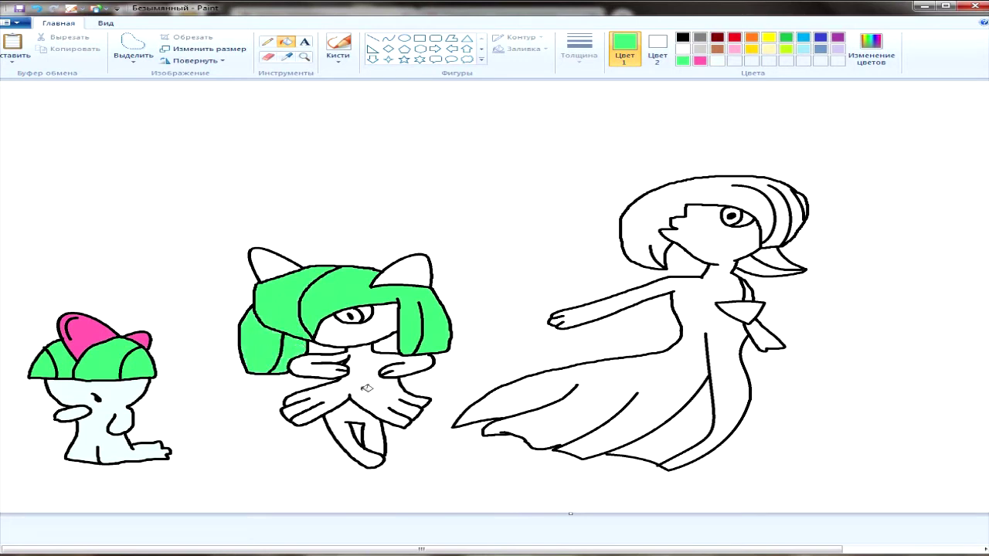
click(357, 407)
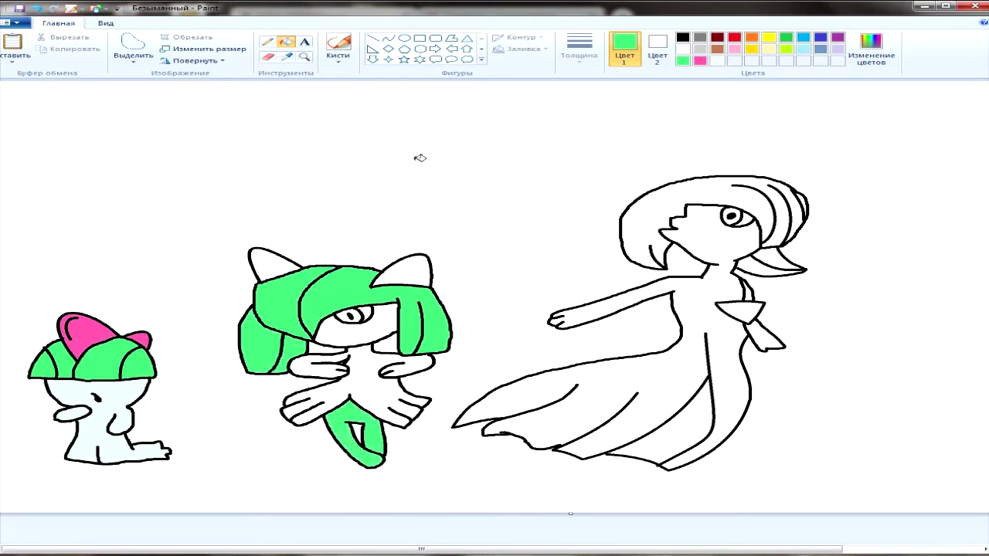
- Fill both of Kirlia's horns and the iris of the eye with pink
click(700, 61)
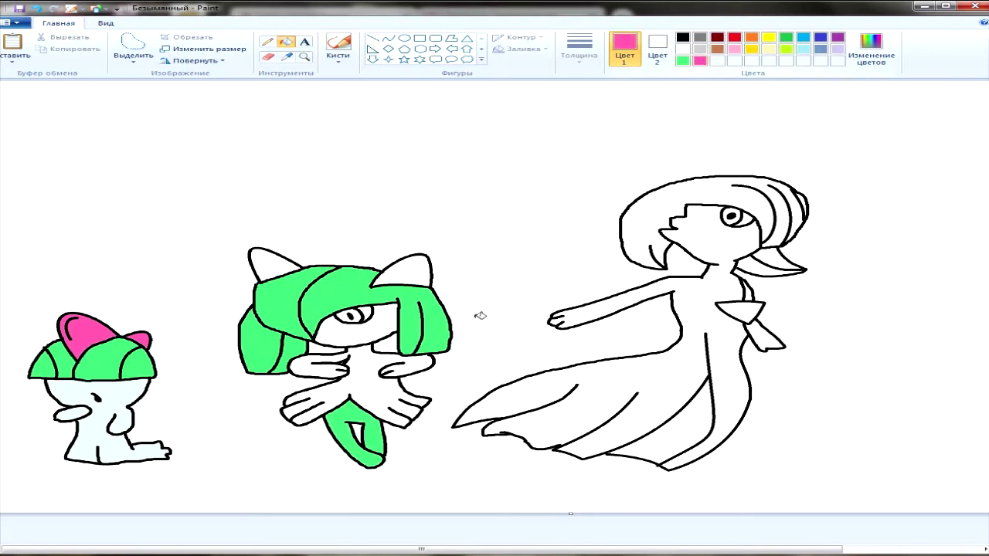
click(428, 273)
click(273, 261)
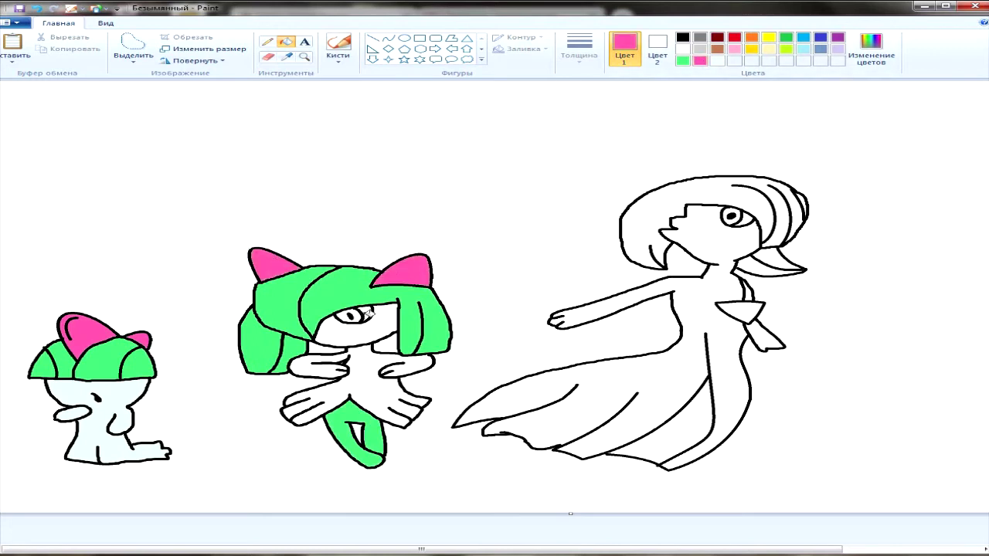
click(361, 313)
- Brush a small white highlight onto the pupil of Kirlia's eye
click(339, 47)
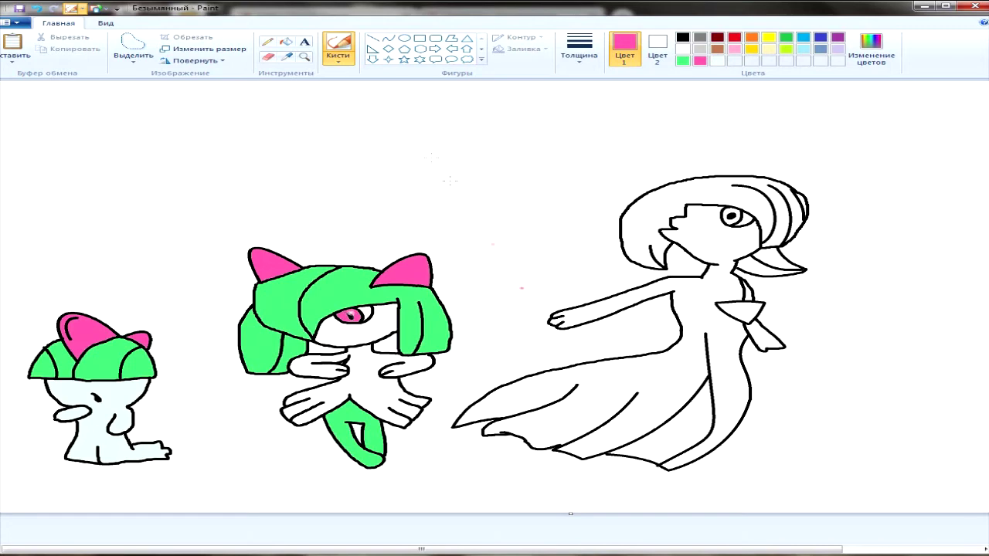
click(305, 56)
click(463, 298)
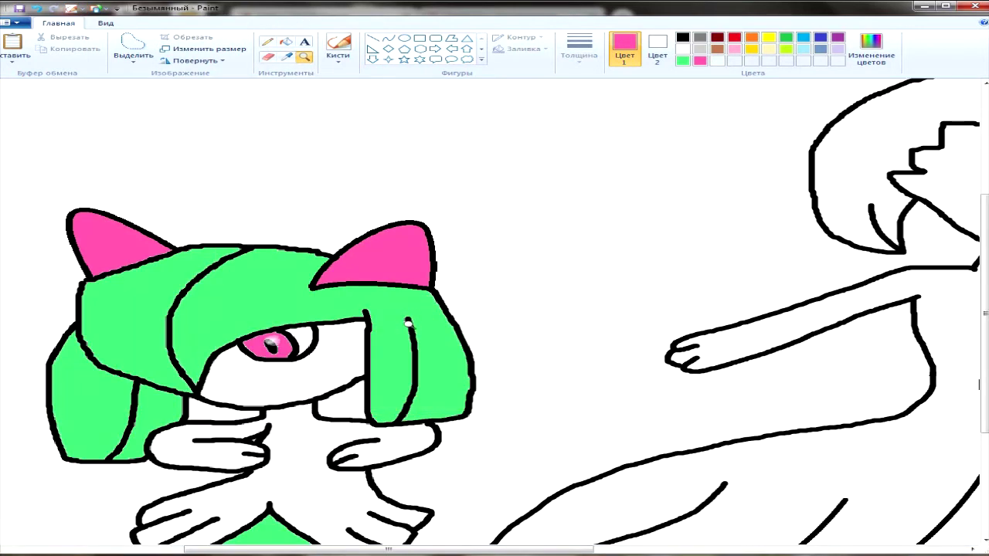
scroll(409, 323, down, 2)
click(339, 58)
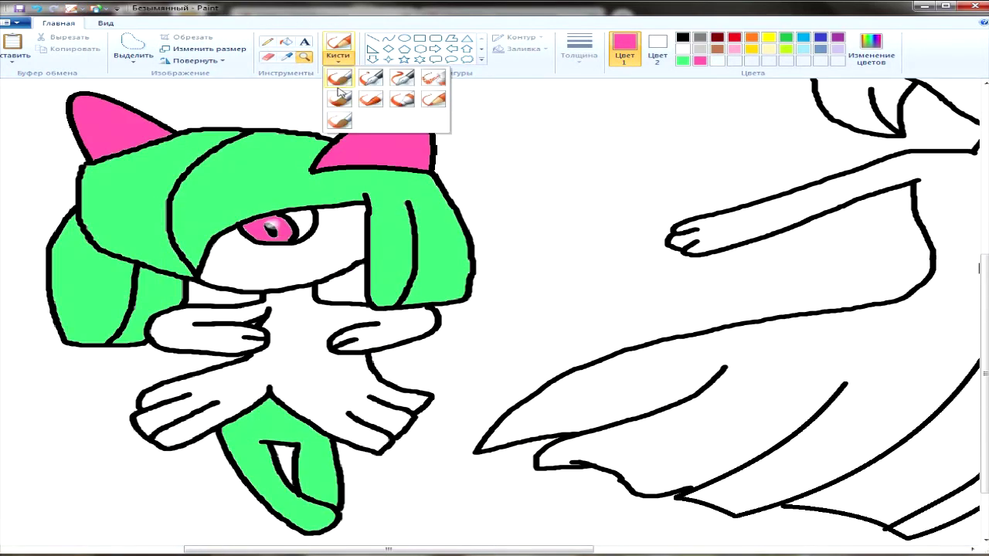
click(338, 82)
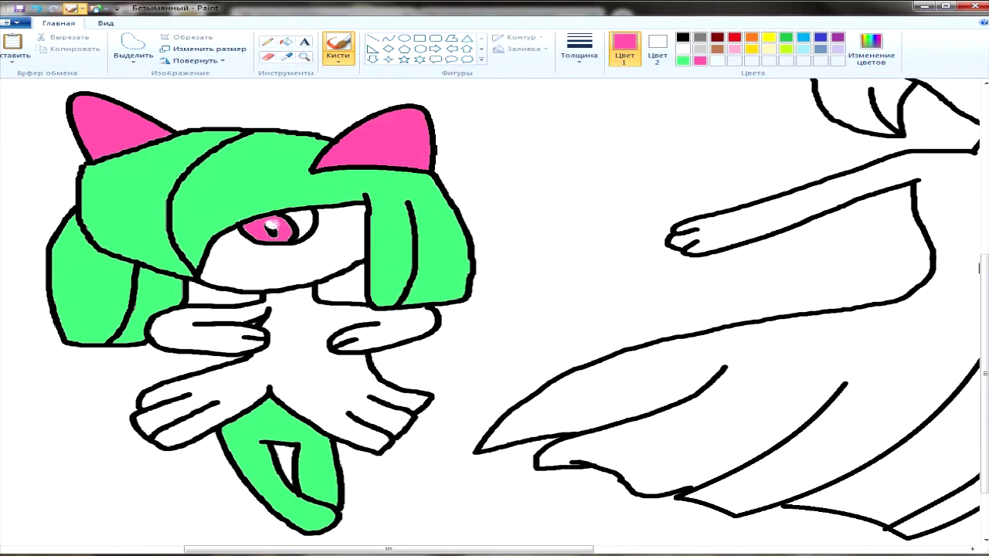
- Fill Kirlia's face, arms and dress with pale bluish white
click(287, 41)
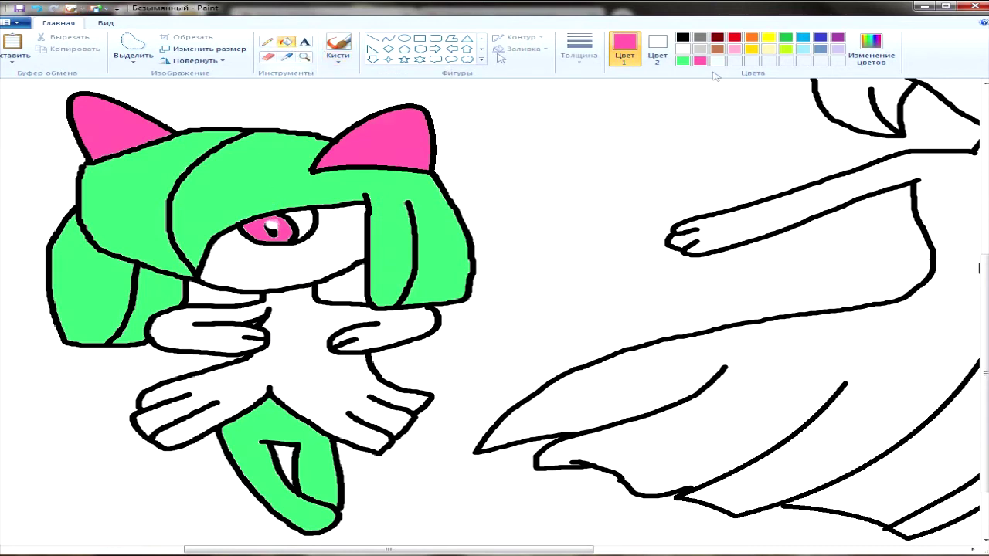
click(710, 60)
click(280, 302)
click(304, 56)
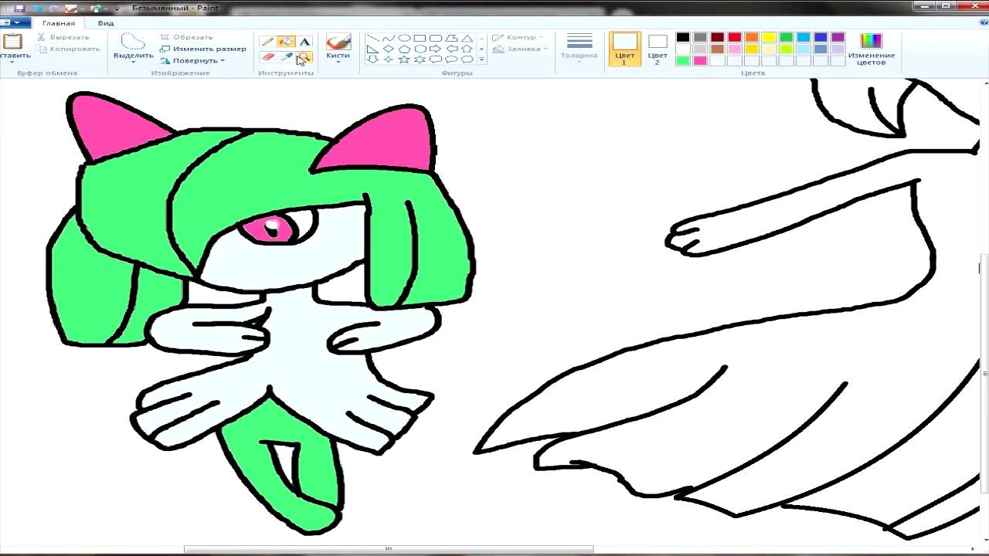
right_click(767, 189)
- Switch to Chrome and bring up the Gardevoir image search results for reference
key(alt+Tab)
scroll(827, 240, down, 4)
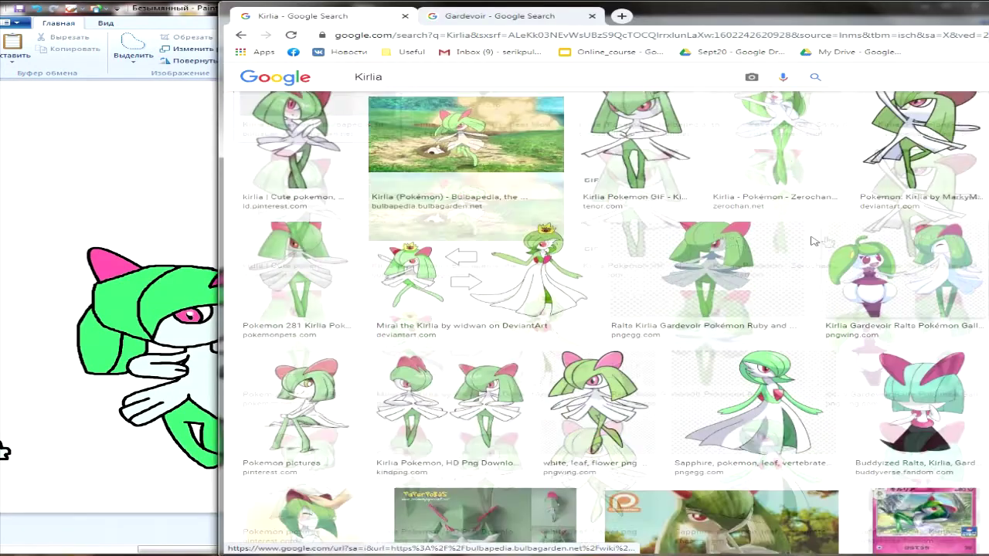
click(580, 18)
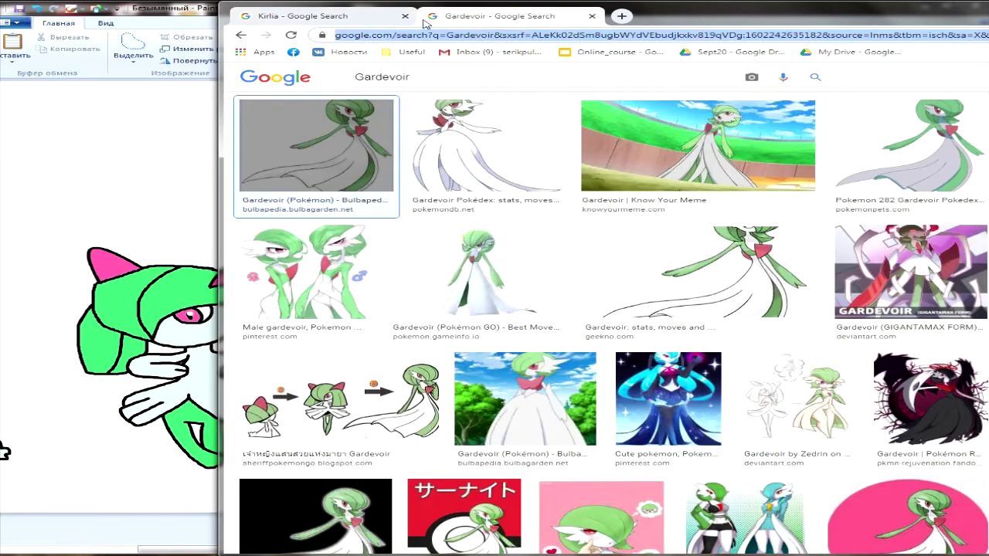
- Close the Kirlia search results tab and switch back to Paint
click(405, 16)
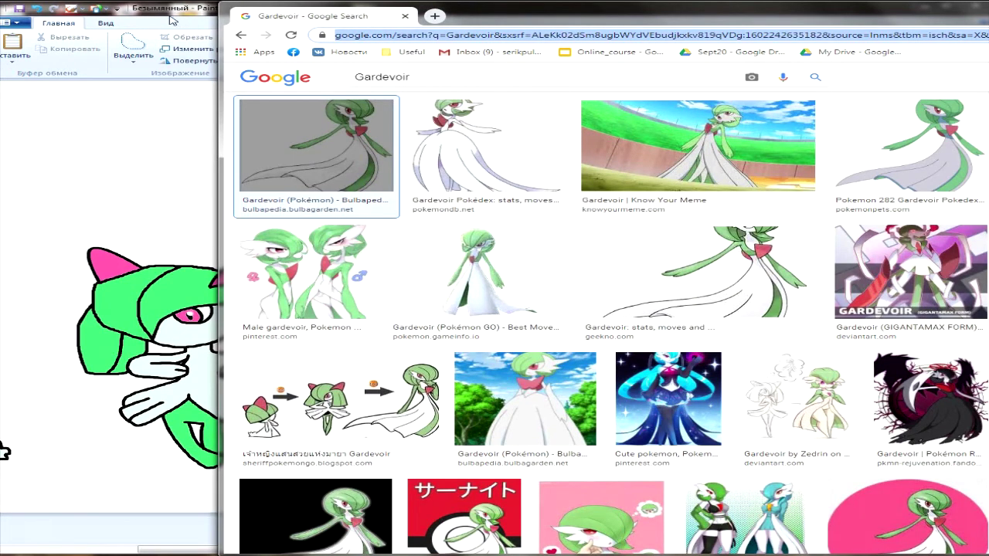
click(171, 18)
- Set the background colour to white, select the Gardevoir outline free-form, enlarge it and position it beside Kirlia
click(658, 46)
click(683, 60)
click(683, 50)
click(624, 48)
click(133, 47)
mouse_move(305, 462)
mouse_down()
mouse_move(481, 512)
mouse_move(697, 104)
mouse_move(406, 177)
mouse_move(335, 366)
mouse_move(298, 402)
mouse_move(287, 455)
mouse_move(357, 498)
mouse_up()
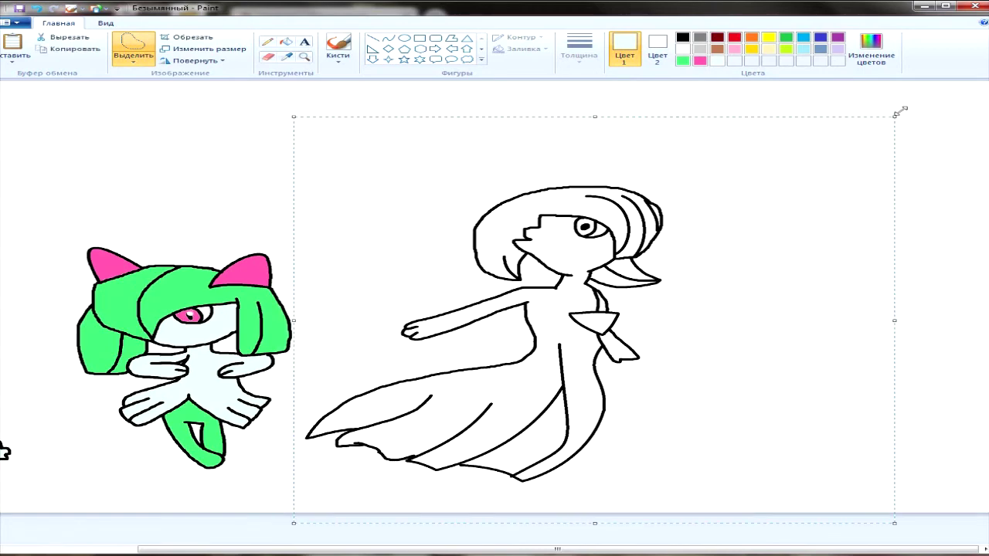
drag(896, 114, 966, 31)
drag(761, 224, 762, 248)
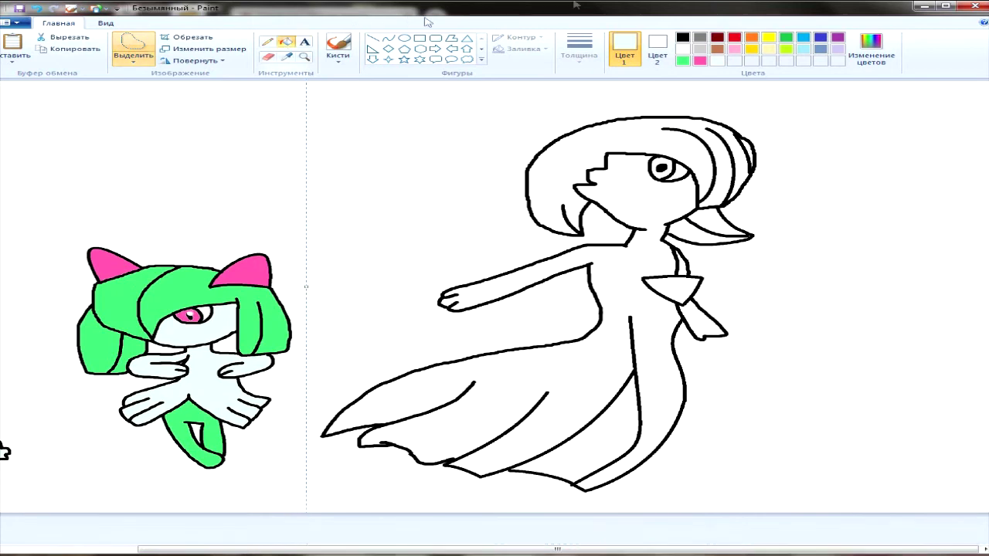
- Deselect the enlarged outline and fill Gardevoir's hair, including the lock behind the neck, with light green
key(Escape)
click(682, 60)
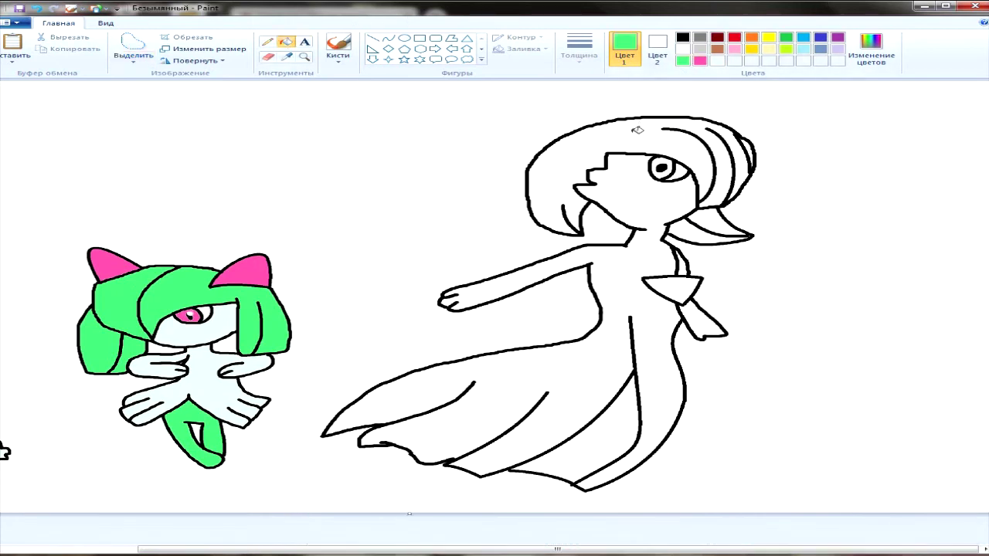
click(636, 130)
click(717, 230)
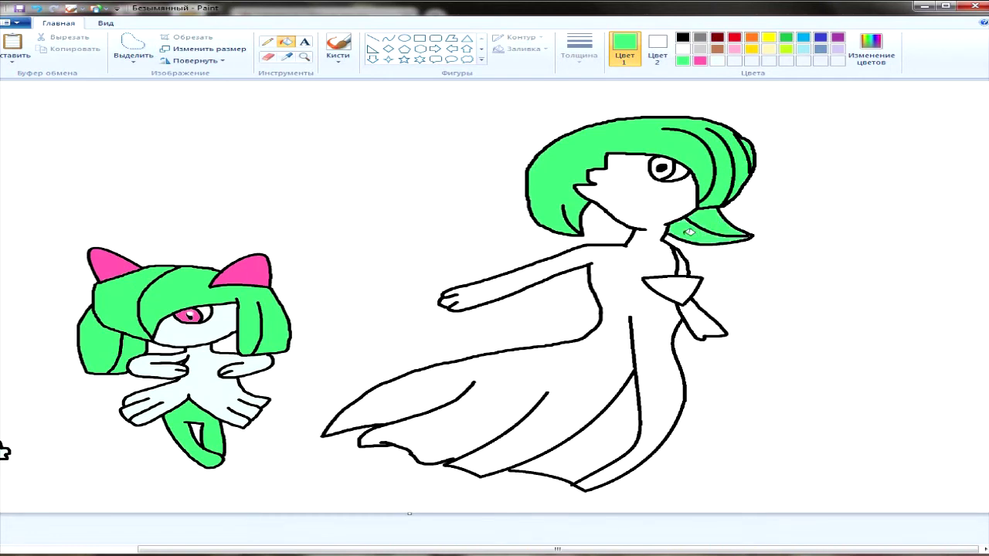
- Brush a rounded black neckline from Gardevoir's neck down to the chest horn
click(682, 48)
click(683, 37)
click(338, 44)
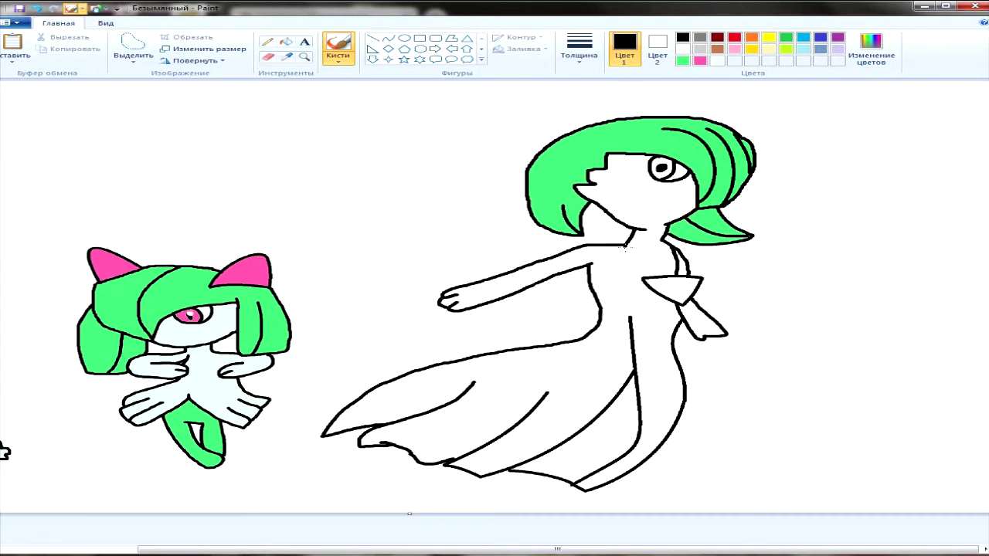
drag(644, 273, 652, 279)
drag(603, 305, 597, 306)
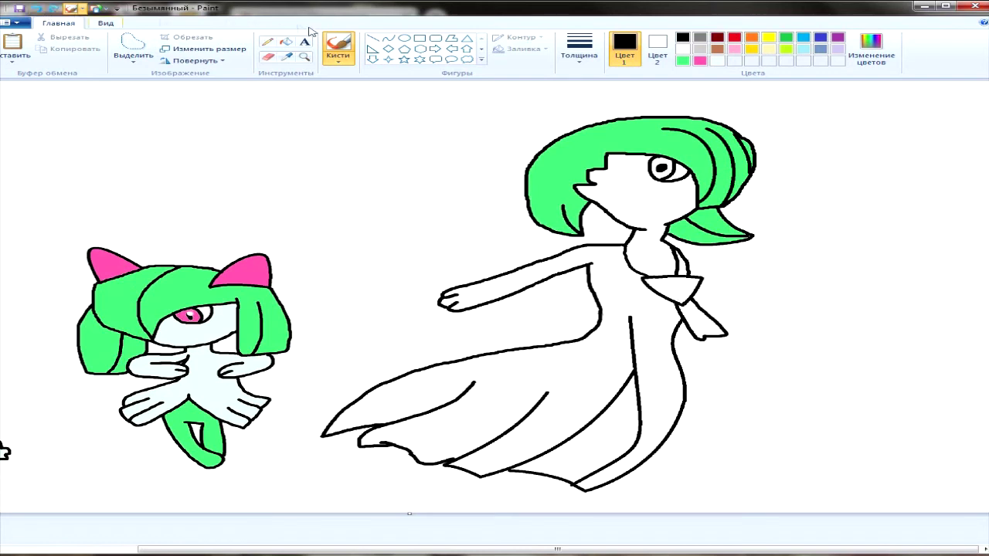
- Draw a slightly curved black waistline across Gardevoir's body with the Curve tool
click(388, 38)
mouse_move(599, 307)
mouse_down()
mouse_move(679, 307)
mouse_move(669, 306)
mouse_move(680, 319)
mouse_move(641, 305)
mouse_move(660, 316)
mouse_up()
click(658, 312)
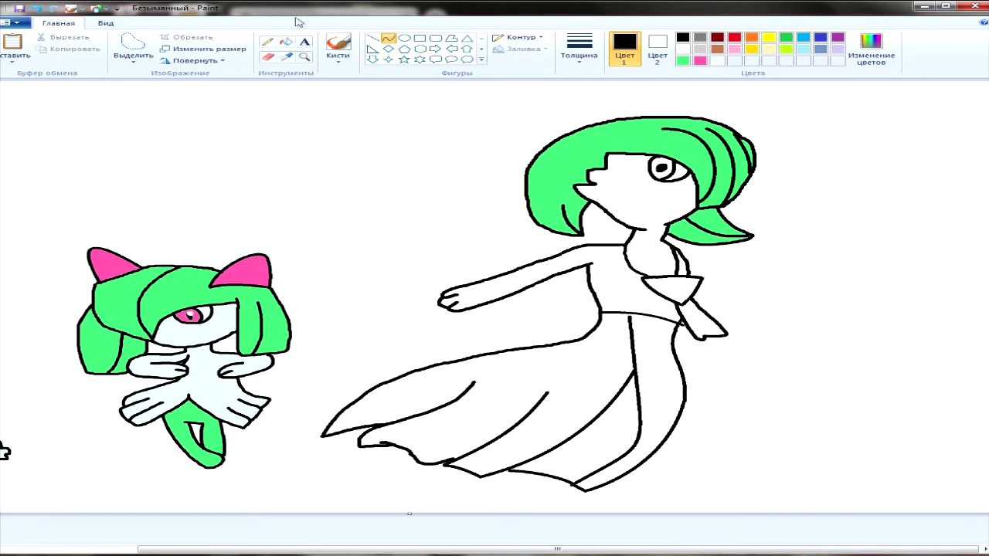
- Fill Gardevoir's arms, upper body and the inner lining of the dress with light green
click(286, 41)
click(683, 60)
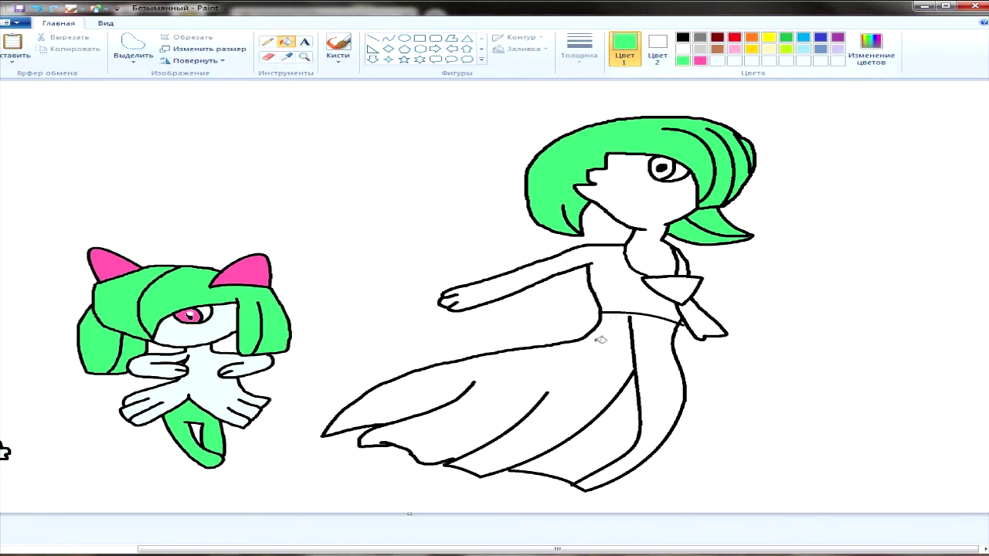
click(614, 285)
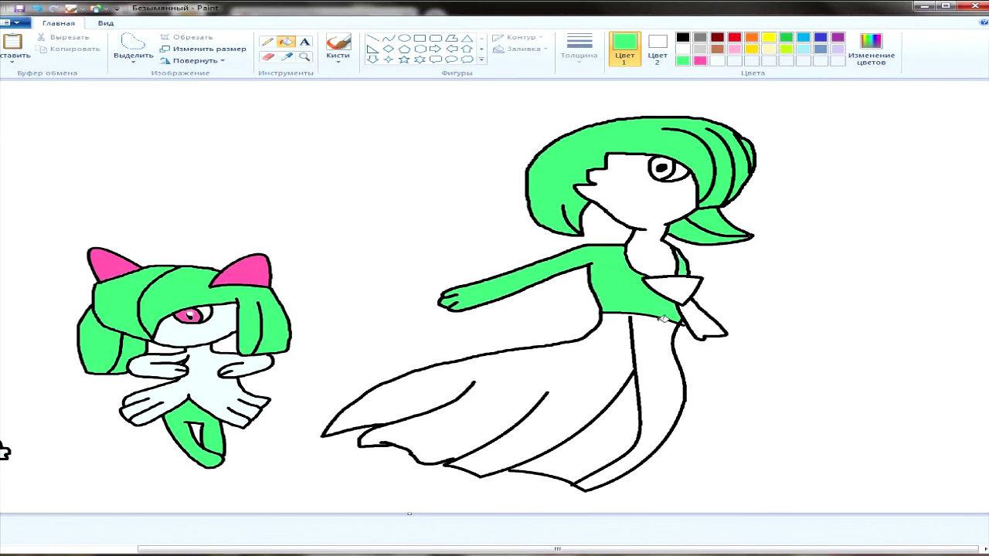
click(703, 320)
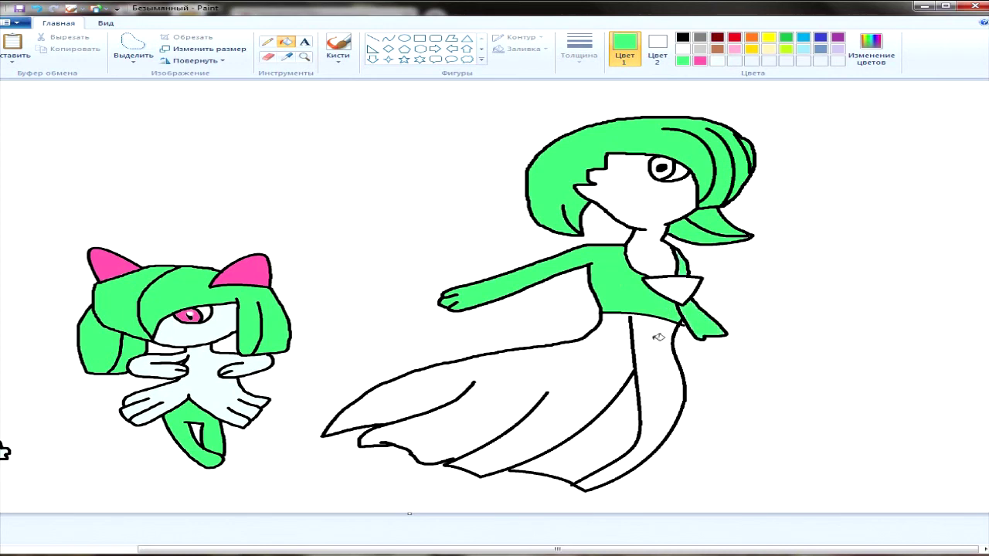
click(620, 426)
- Fill Gardevoir's dress, face and neck with pale bluish white
click(719, 61)
click(606, 373)
click(629, 205)
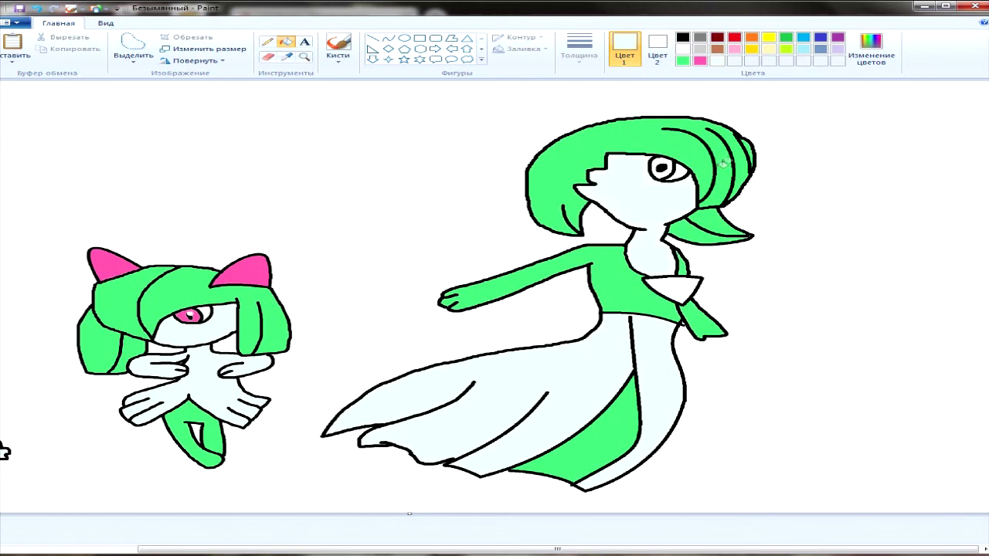
- Fill Gardevoir's iris and chest horn with pink, and brush a small white highlight onto the pupil
click(700, 61)
click(663, 169)
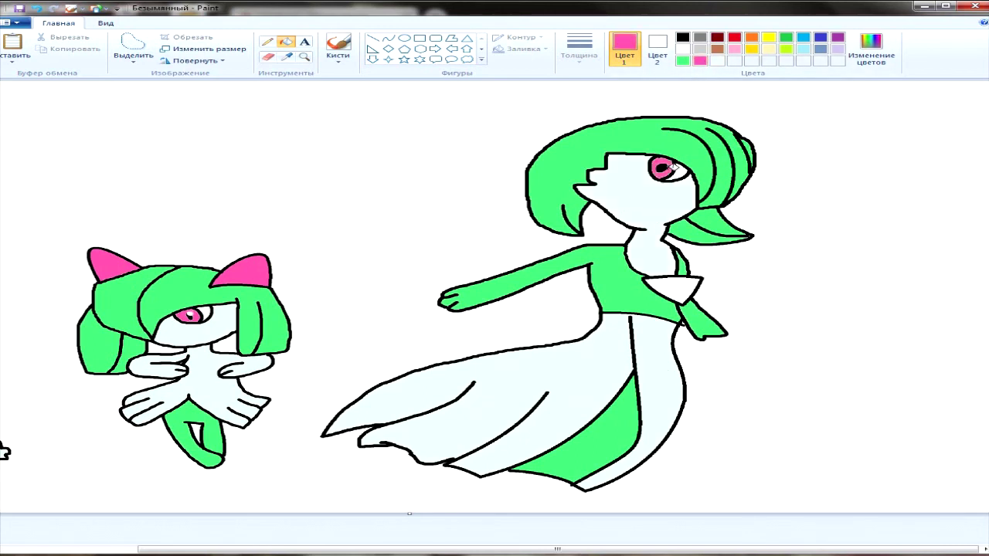
click(681, 285)
click(346, 44)
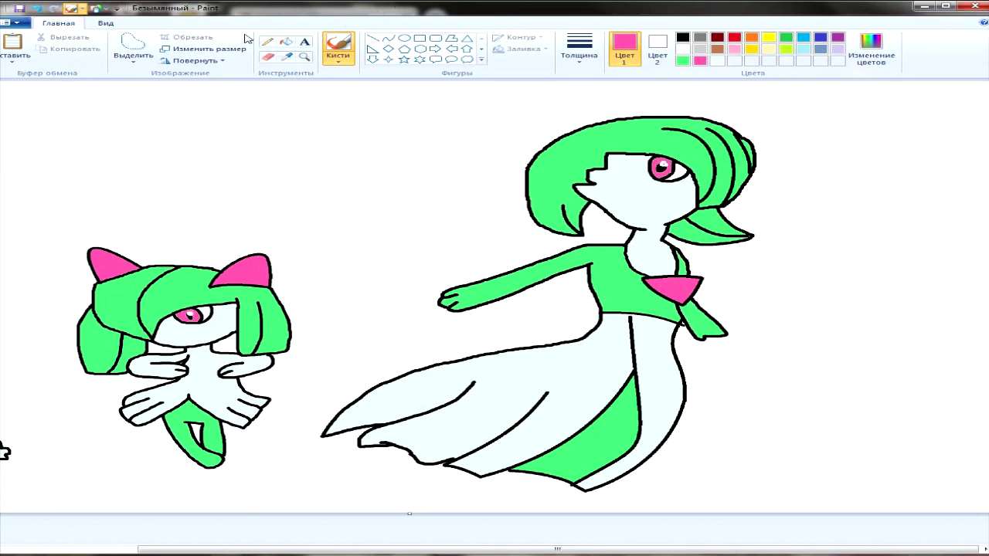
- Zoom out to view Ralts, Kirlia and Gardevoir together on the canvas and activate the brush
click(305, 57)
right_click(341, 128)
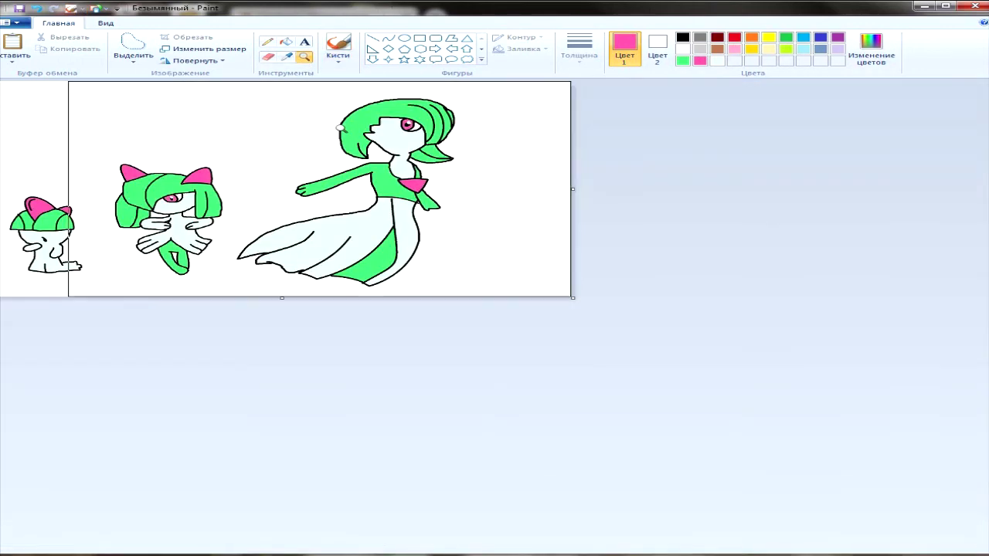
click(342, 45)
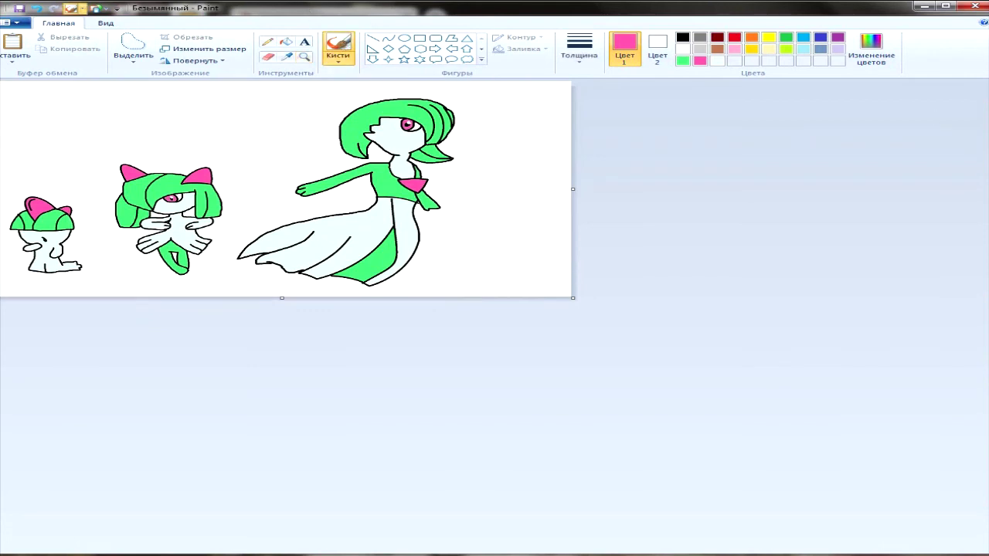